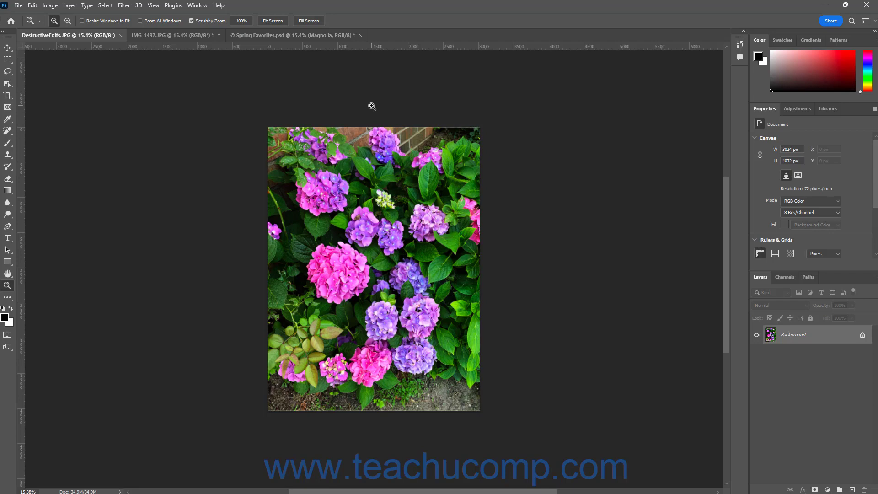
Step: Switch to the Photography workspace and return to the Essentials workspace
{"action": "left_click", "coordinate": [198, 6]}
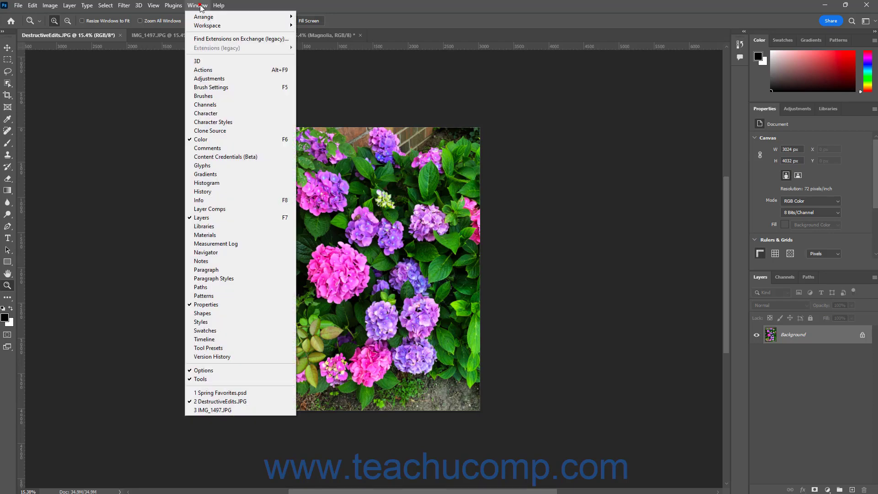
{"action": "mouse_move", "coordinate": [209, 28]}
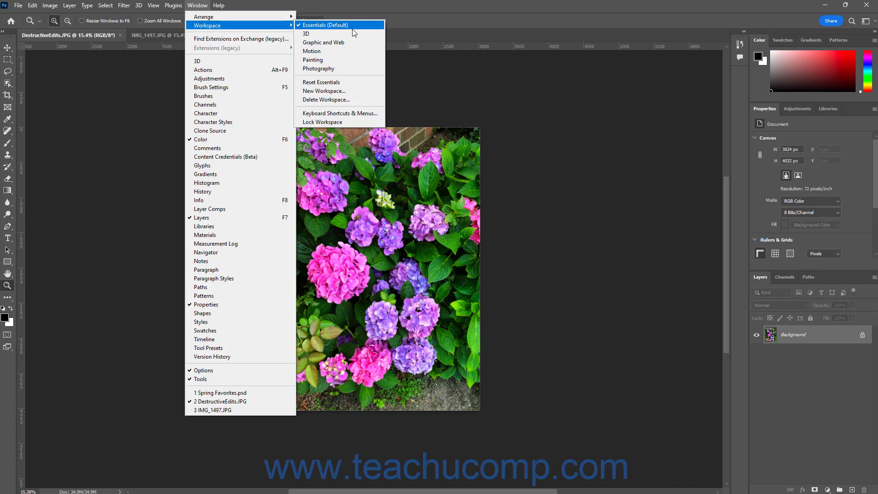
{"action": "left_click", "coordinate": [350, 68]}
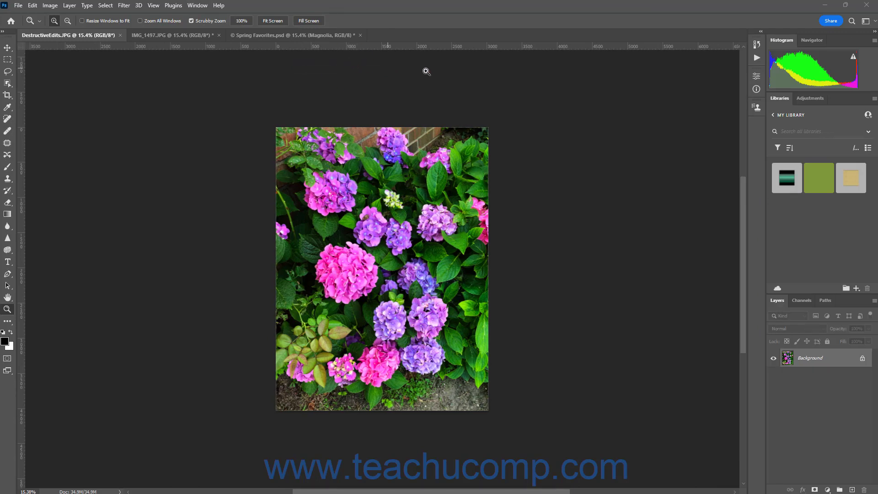
{"action": "left_click", "coordinate": [874, 26]}
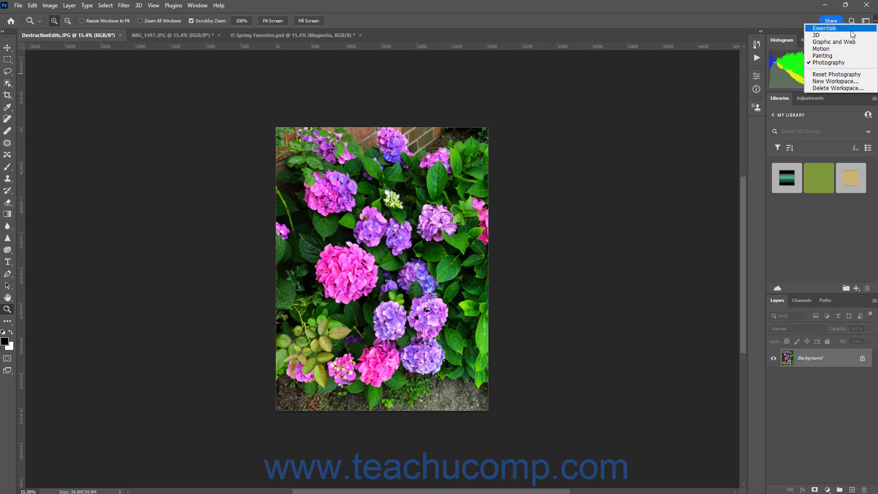
{"action": "left_click", "coordinate": [853, 28]}
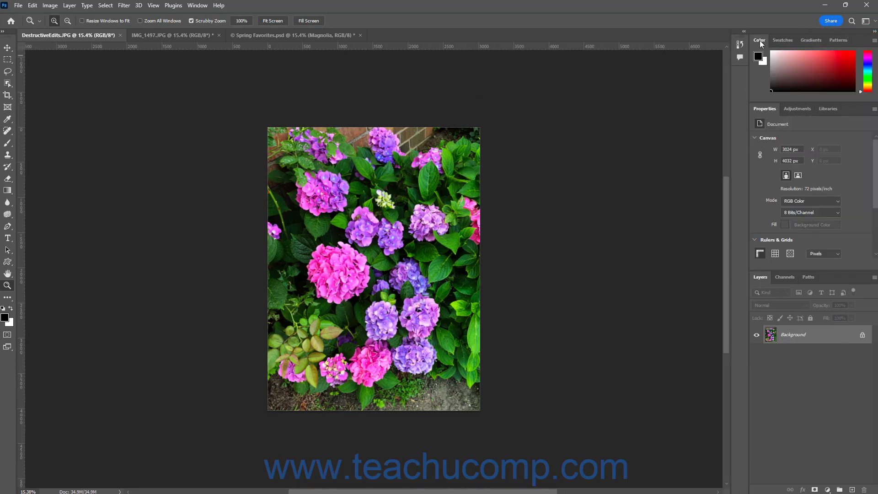
Step: Float the Color panel over the image and restore the layout by resetting the Essentials workspace
{"action": "left_click_drag", "start_coordinate": [759, 40], "coordinate": [295, 139]}
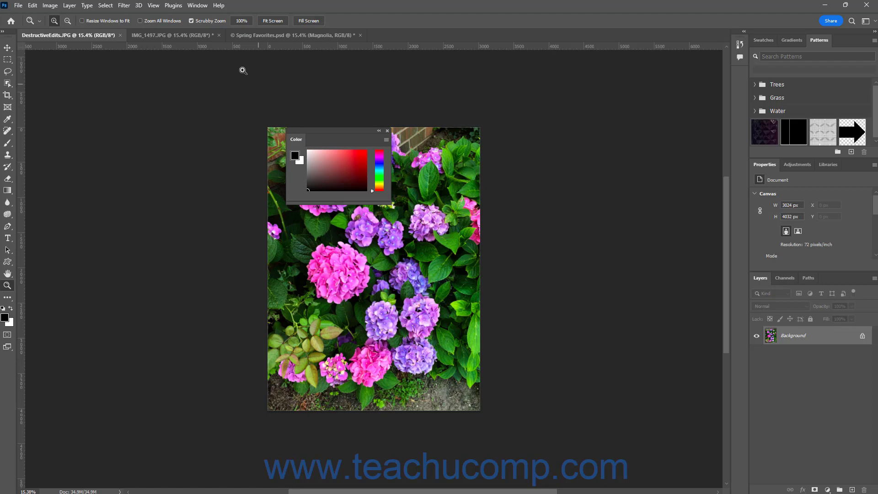
{"action": "left_click", "coordinate": [197, 6]}
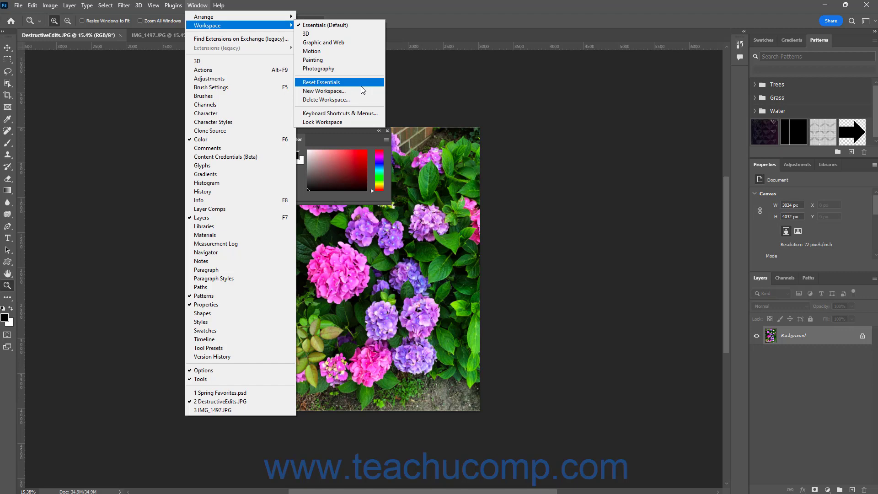
{"action": "left_click", "coordinate": [865, 21]}
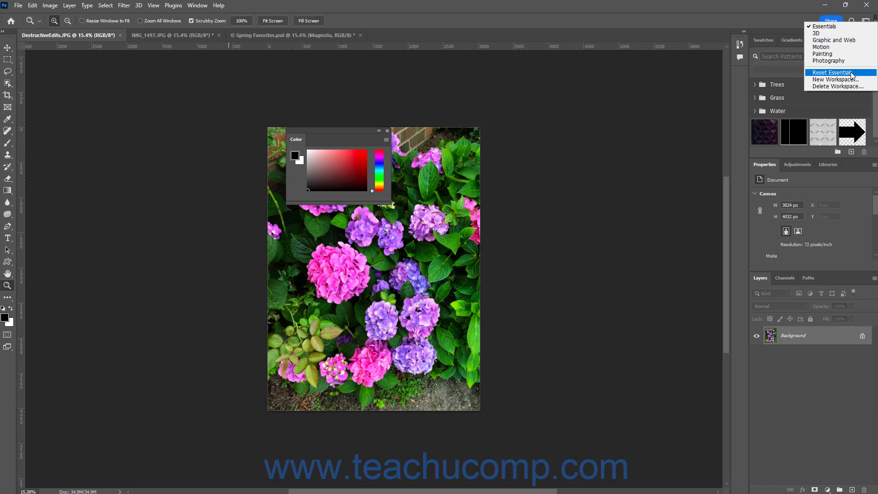
{"action": "left_click", "coordinate": [831, 73]}
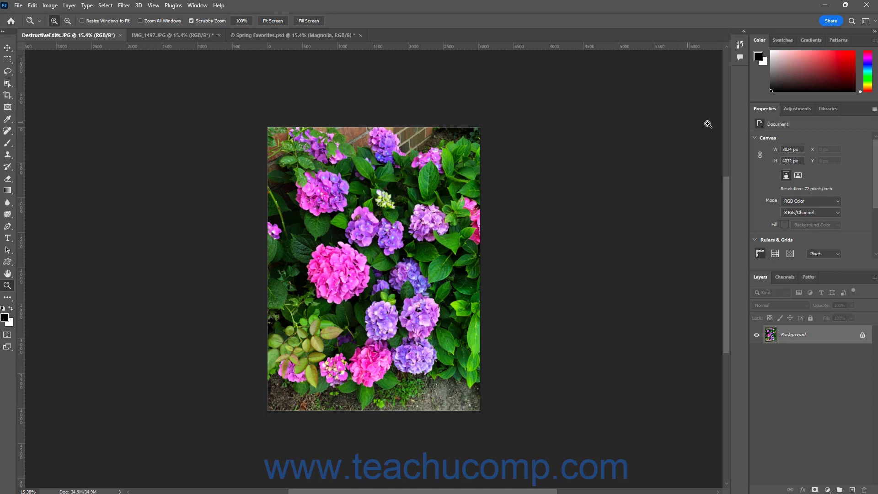
Step: Dock the Properties and History panels as one narrow group beside the Tools panel, and close the Comments panel group
{"action": "left_click_drag", "start_coordinate": [765, 111], "coordinate": [9, 90]}
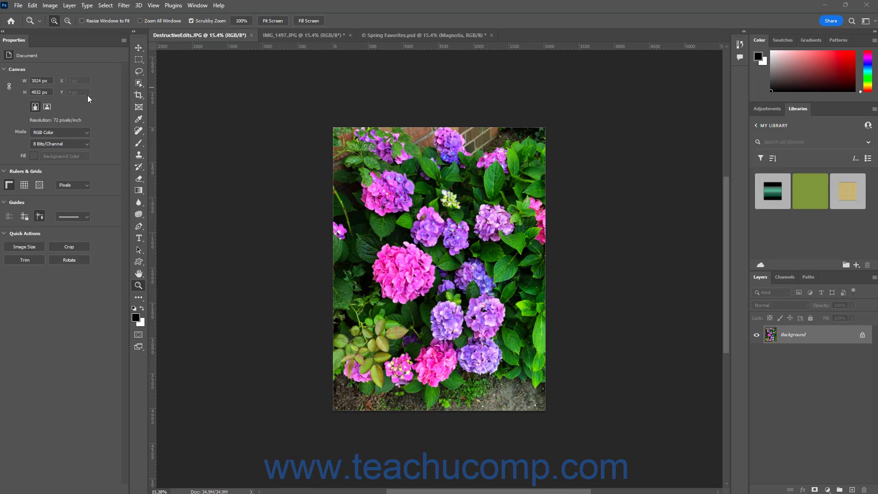
{"action": "left_click_drag", "start_coordinate": [138, 37], "coordinate": [4, 45]}
{"action": "left_click_drag", "start_coordinate": [739, 44], "coordinate": [89, 43]}
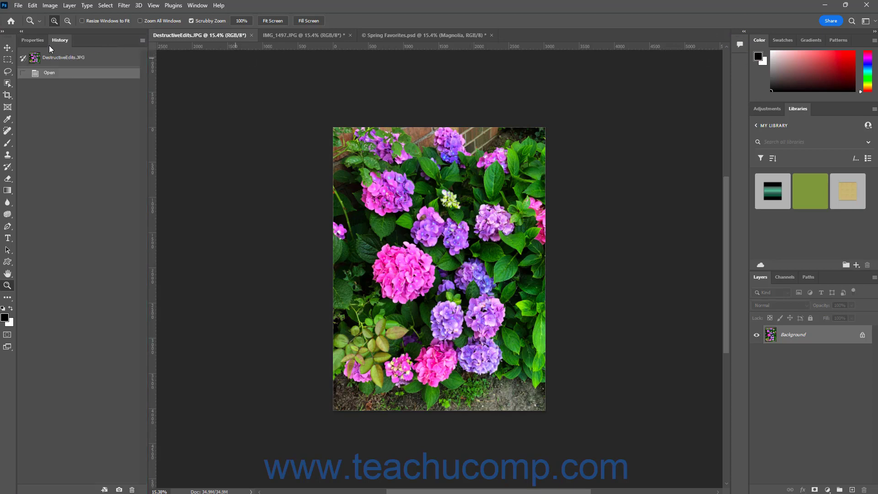
{"action": "left_click", "coordinate": [33, 40]}
{"action": "left_click_drag", "start_coordinate": [148, 65], "coordinate": [123, 65]}
{"action": "right_click", "coordinate": [735, 45]}
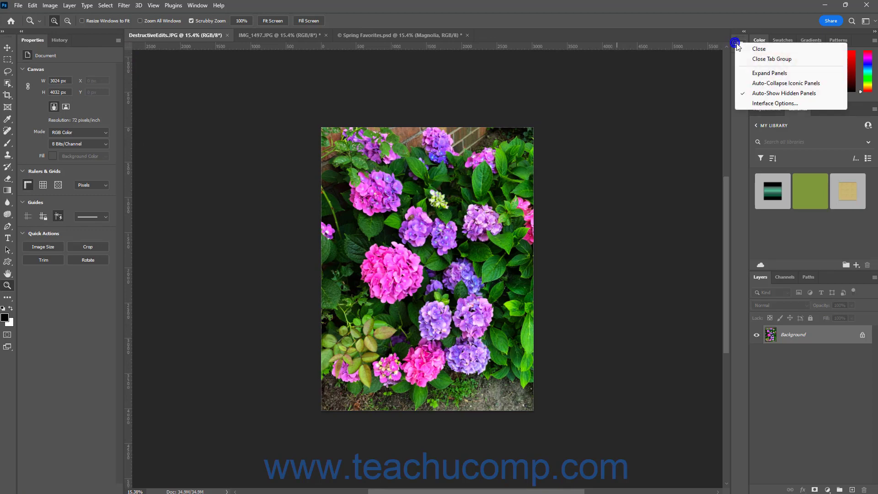
{"action": "left_click", "coordinate": [741, 59]}
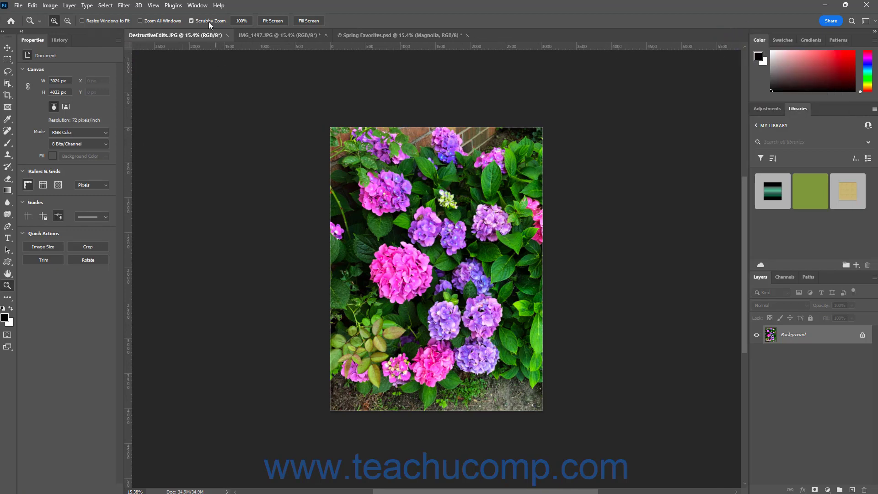
Step: Save the current panel layout as a new workspace named My Custom Space
{"action": "left_click", "coordinate": [200, 6]}
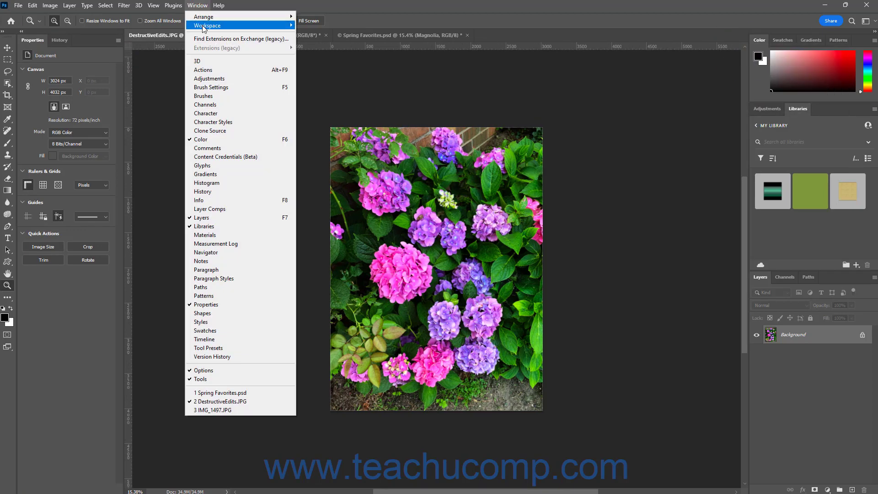
{"action": "mouse_move", "coordinate": [236, 26]}
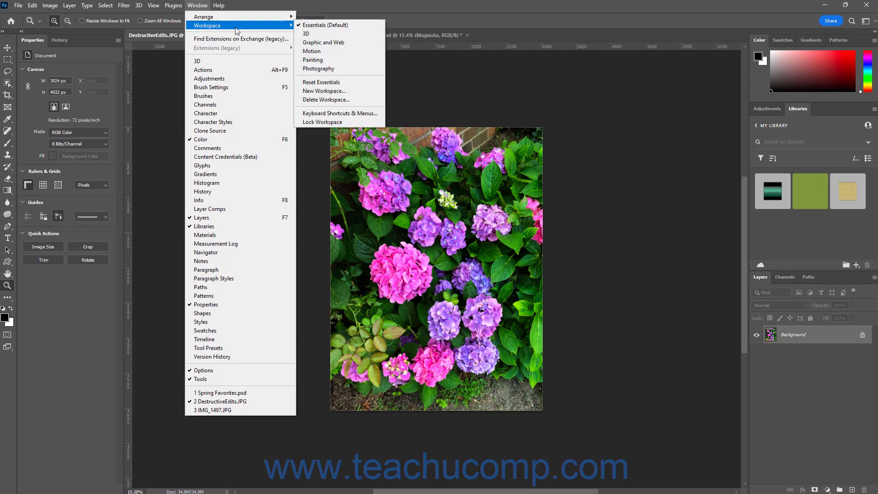
{"action": "left_click", "coordinate": [326, 93]}
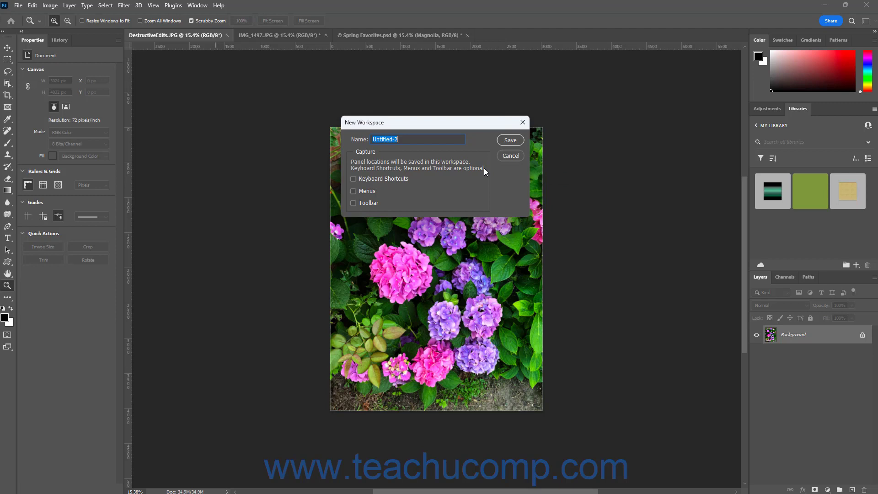
{"action": "type", "text": "My Custom Space"}
{"action": "left_click", "coordinate": [511, 142]}
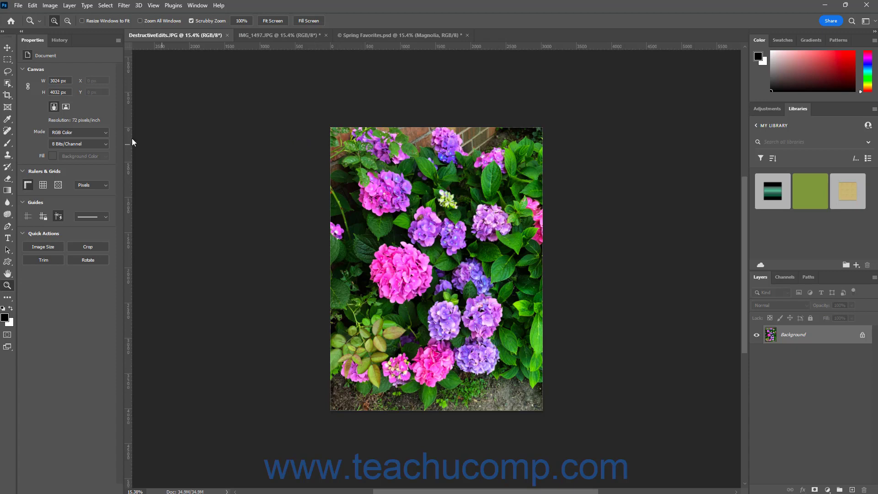
Step: Float the History panel over the image and restore the layout by resetting My Custom Space
{"action": "left_click_drag", "start_coordinate": [59, 40], "coordinate": [360, 118]}
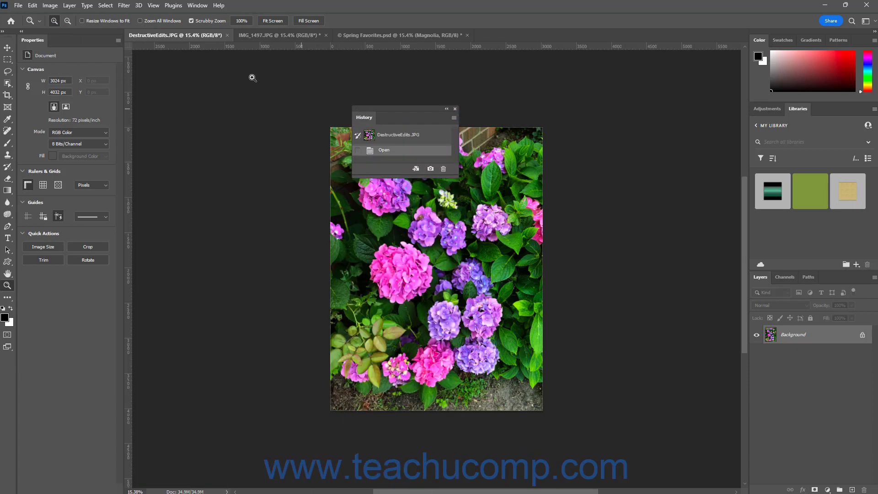
{"action": "left_click", "coordinate": [198, 5]}
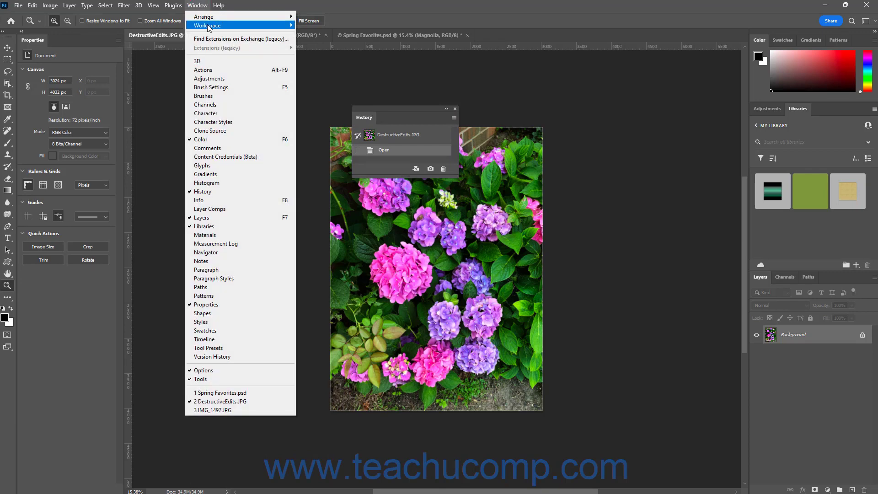
{"action": "mouse_move", "coordinate": [229, 26]}
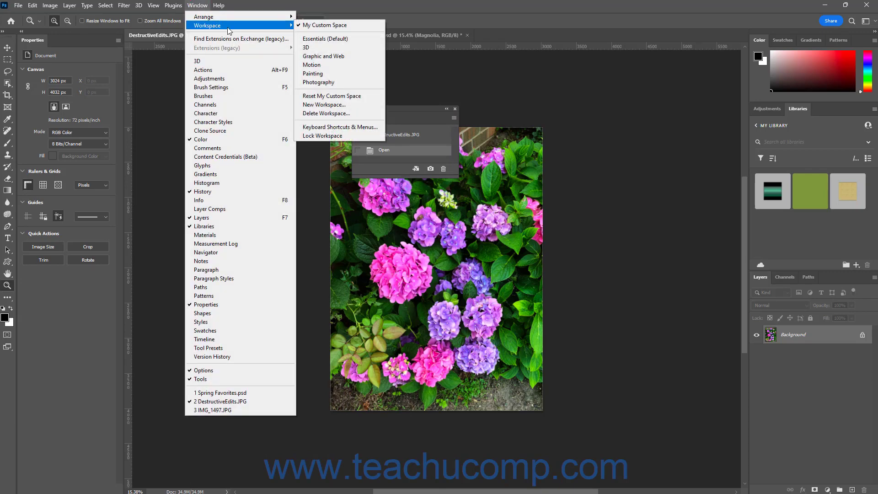
{"action": "left_click", "coordinate": [356, 96]}
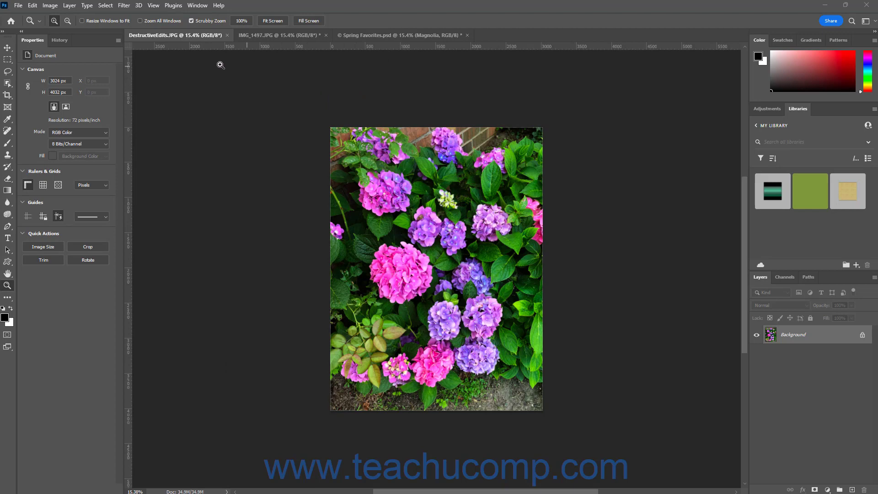
{"action": "left_click", "coordinate": [198, 5]}
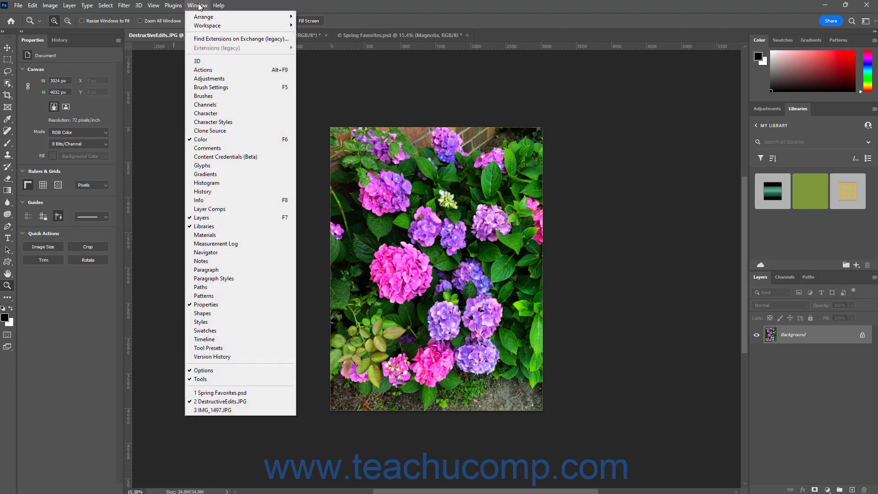
{"action": "mouse_move", "coordinate": [203, 26]}
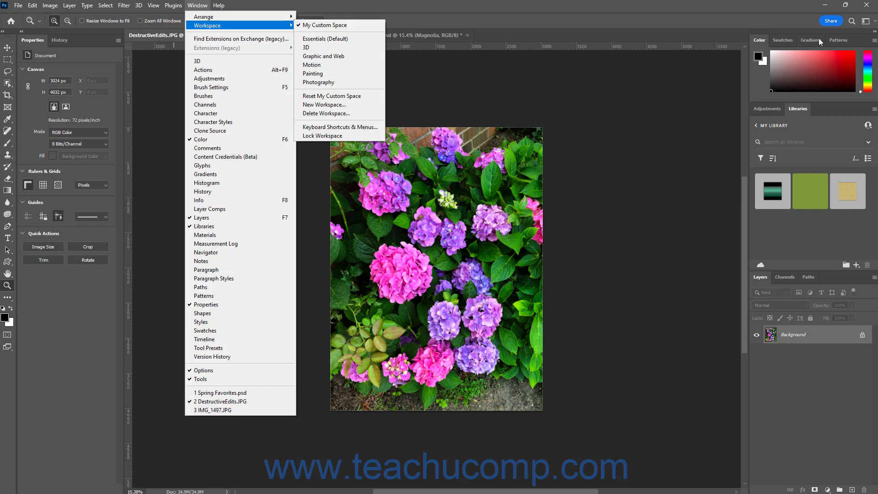
{"action": "left_click", "coordinate": [865, 22]}
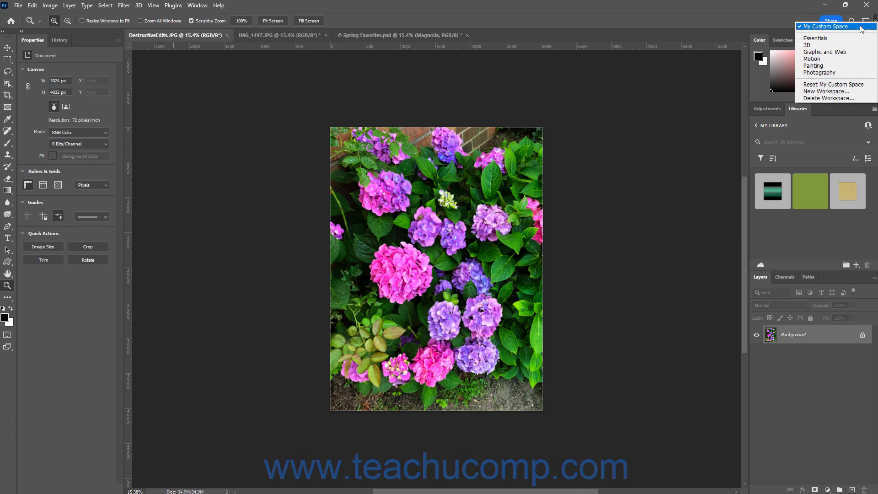
{"action": "left_click", "coordinate": [865, 22]}
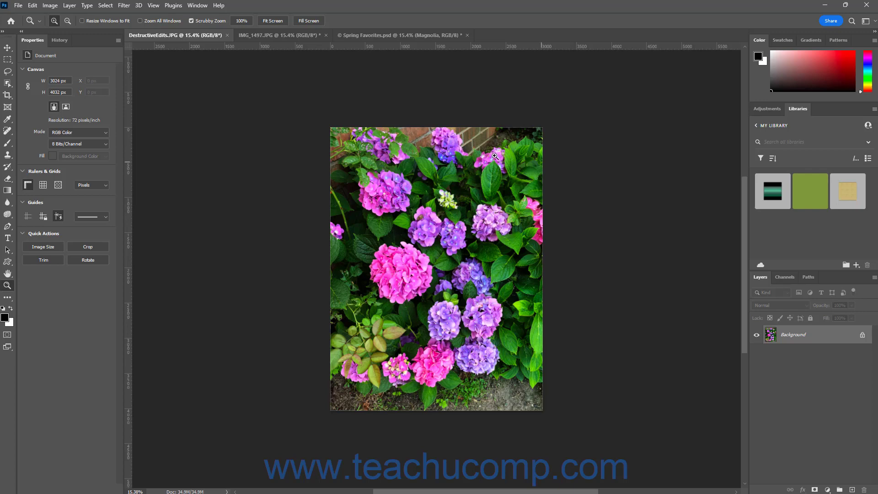
Step: Make Essentials (Default) the active workspace
{"action": "left_click", "coordinate": [200, 5]}
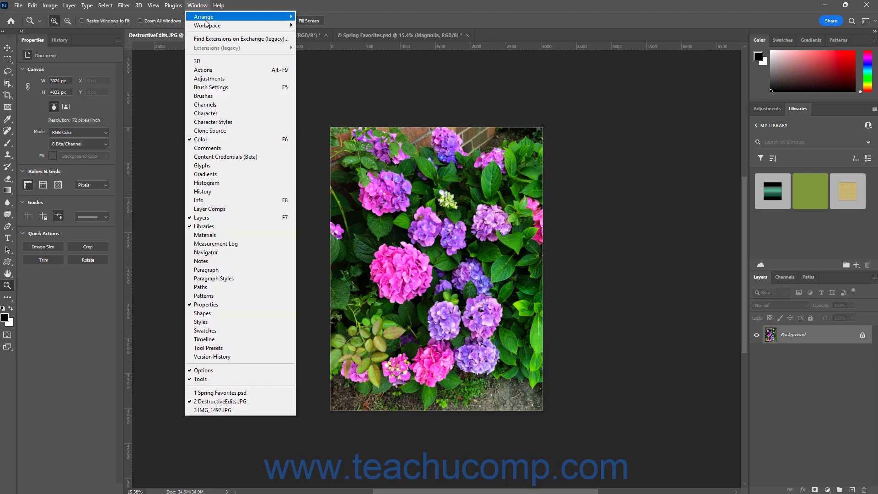
{"action": "mouse_move", "coordinate": [224, 26]}
{"action": "left_click", "coordinate": [325, 39]}
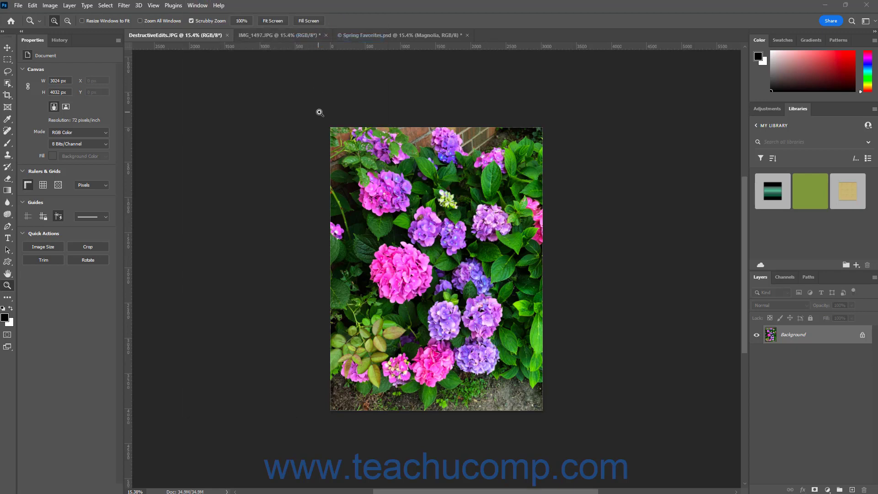
Step: Delete the My Custom Space workspace and confirm the deletion
{"action": "left_click", "coordinate": [202, 7]}
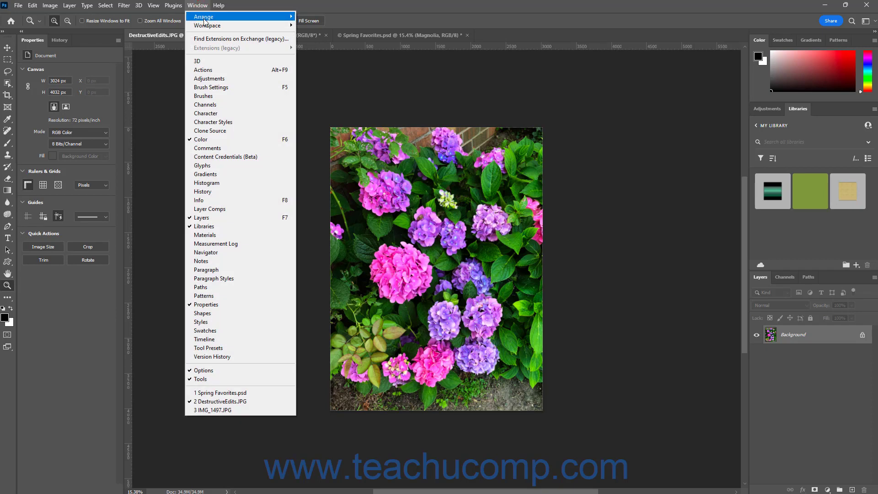
{"action": "mouse_move", "coordinate": [219, 27]}
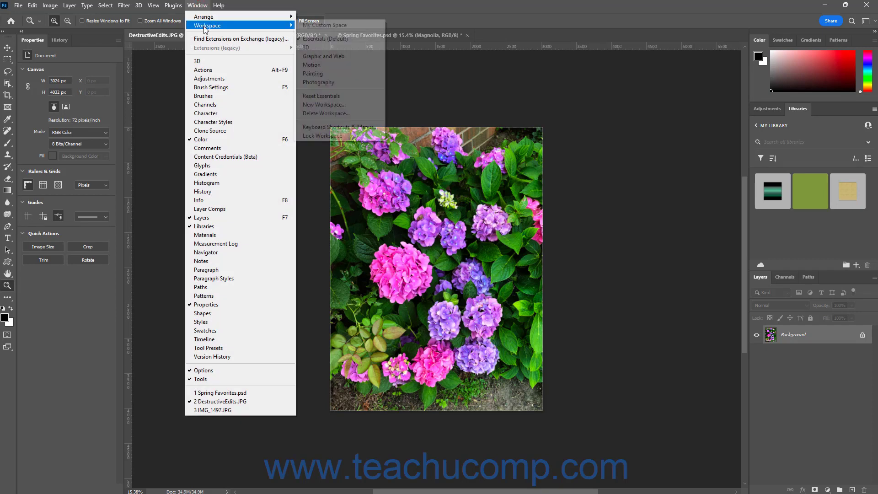
{"action": "left_click", "coordinate": [350, 115]}
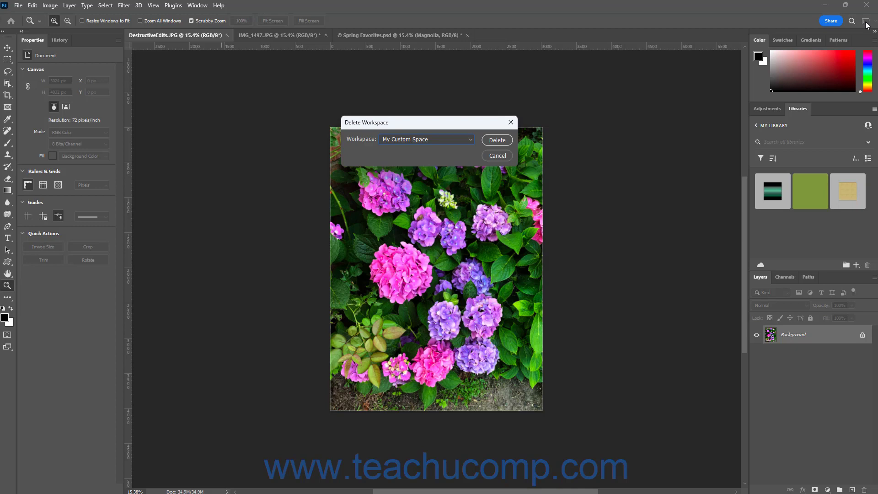
{"action": "left_click", "coordinate": [471, 139]}
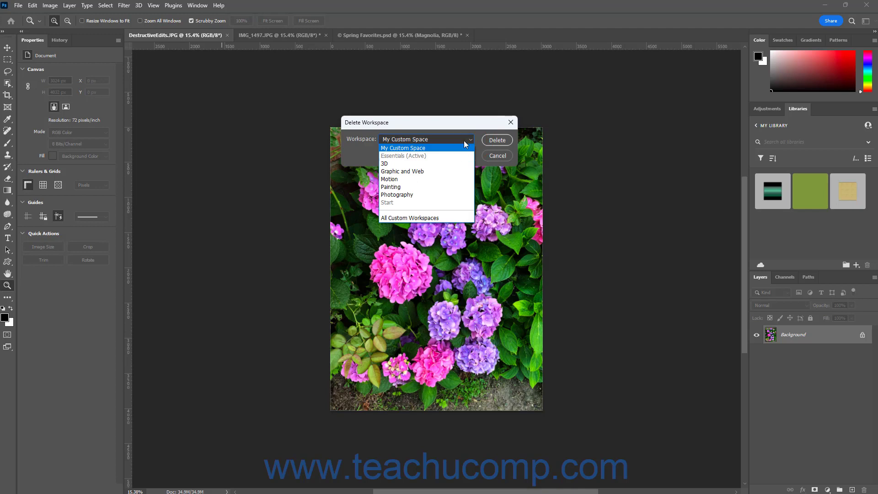
{"action": "left_click", "coordinate": [451, 148]}
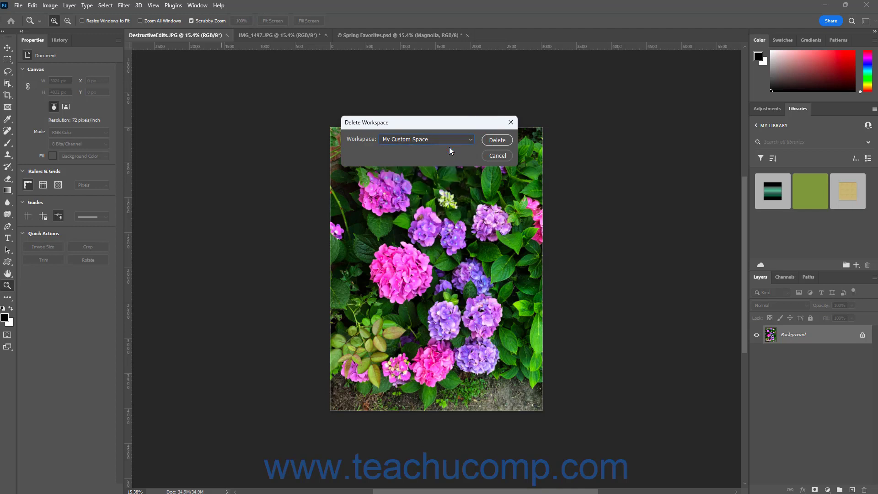
{"action": "left_click", "coordinate": [457, 138]}
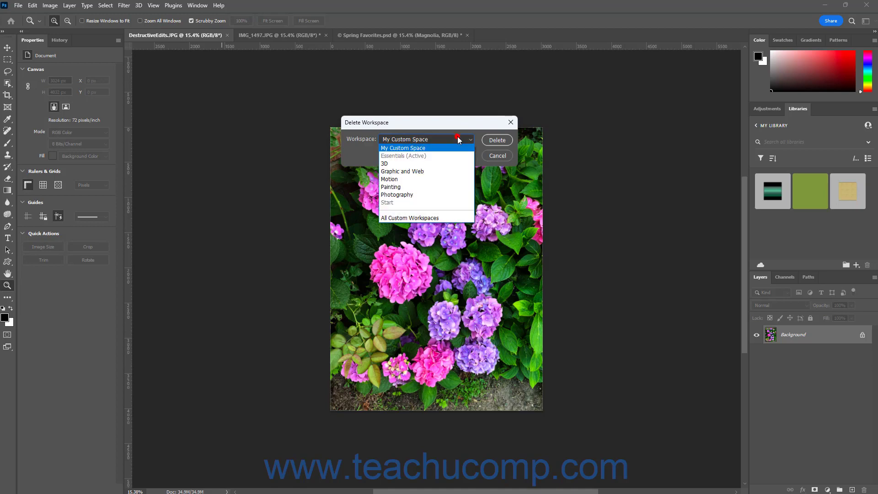
{"action": "left_click", "coordinate": [433, 147]}
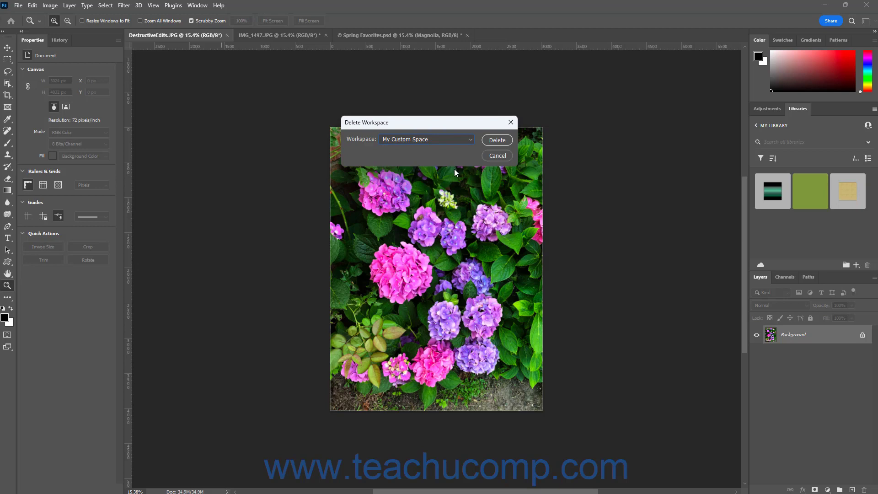
{"action": "left_click", "coordinate": [492, 142]}
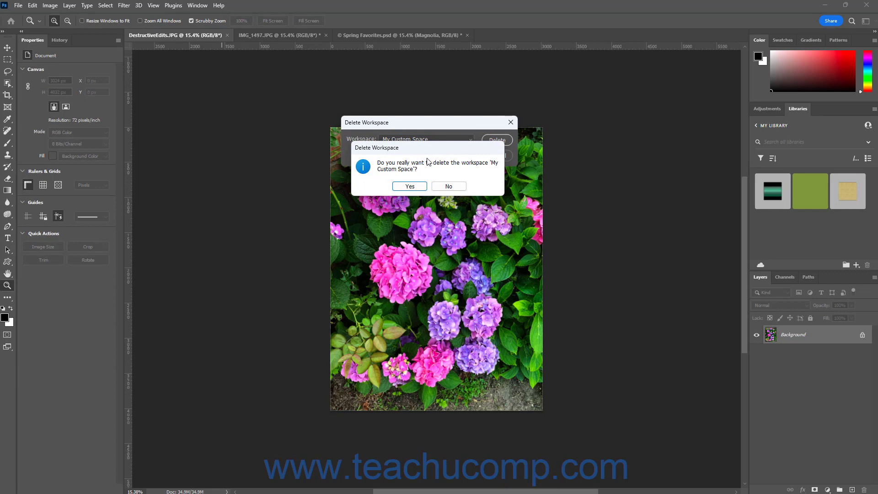
{"action": "left_click", "coordinate": [418, 187]}
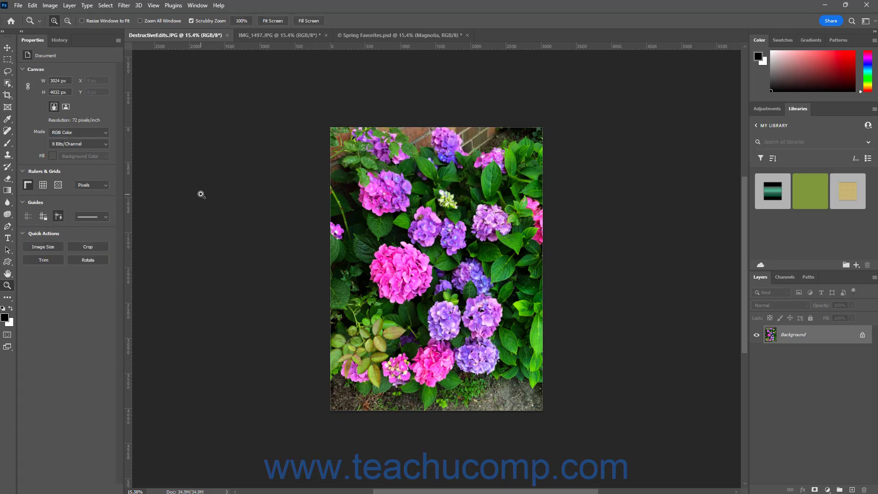
Step: Reset the Essentials workspace to its default panel layout
{"action": "left_click", "coordinate": [198, 5]}
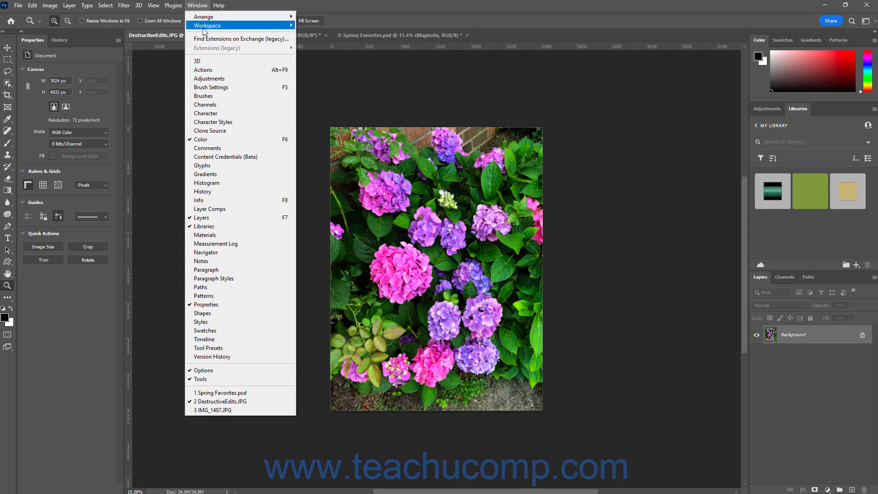
{"action": "mouse_move", "coordinate": [206, 26]}
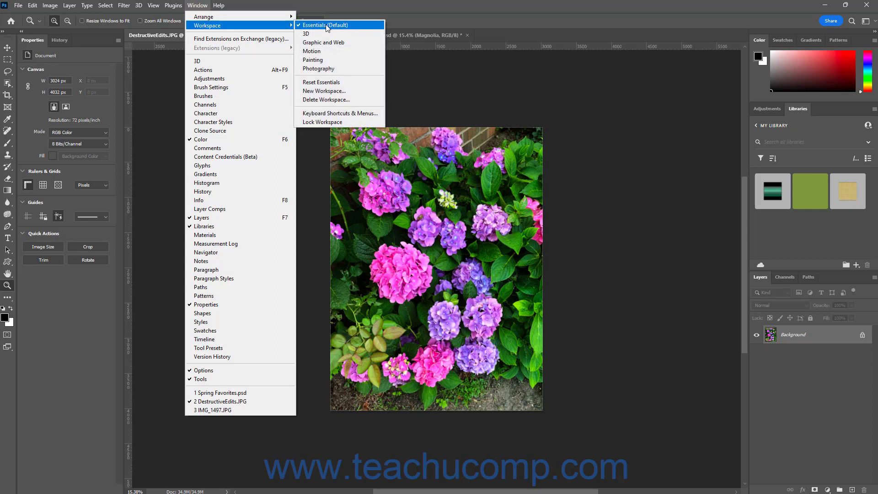
{"action": "left_click", "coordinate": [327, 82]}
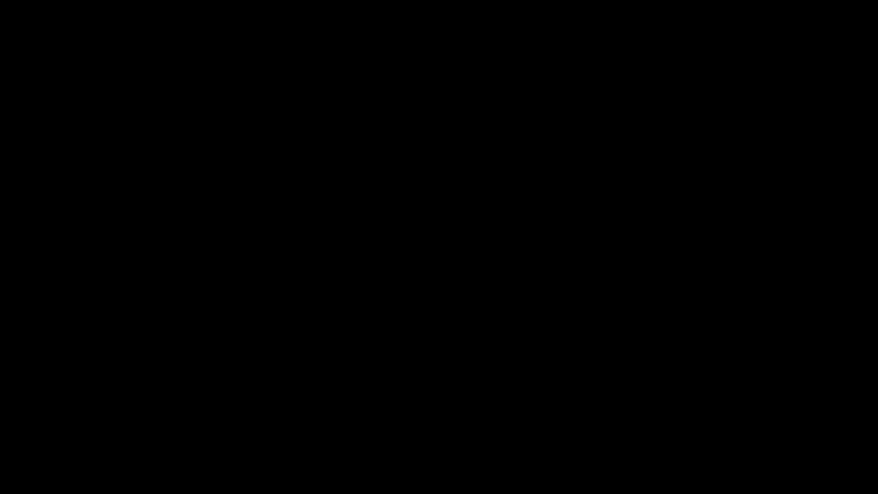